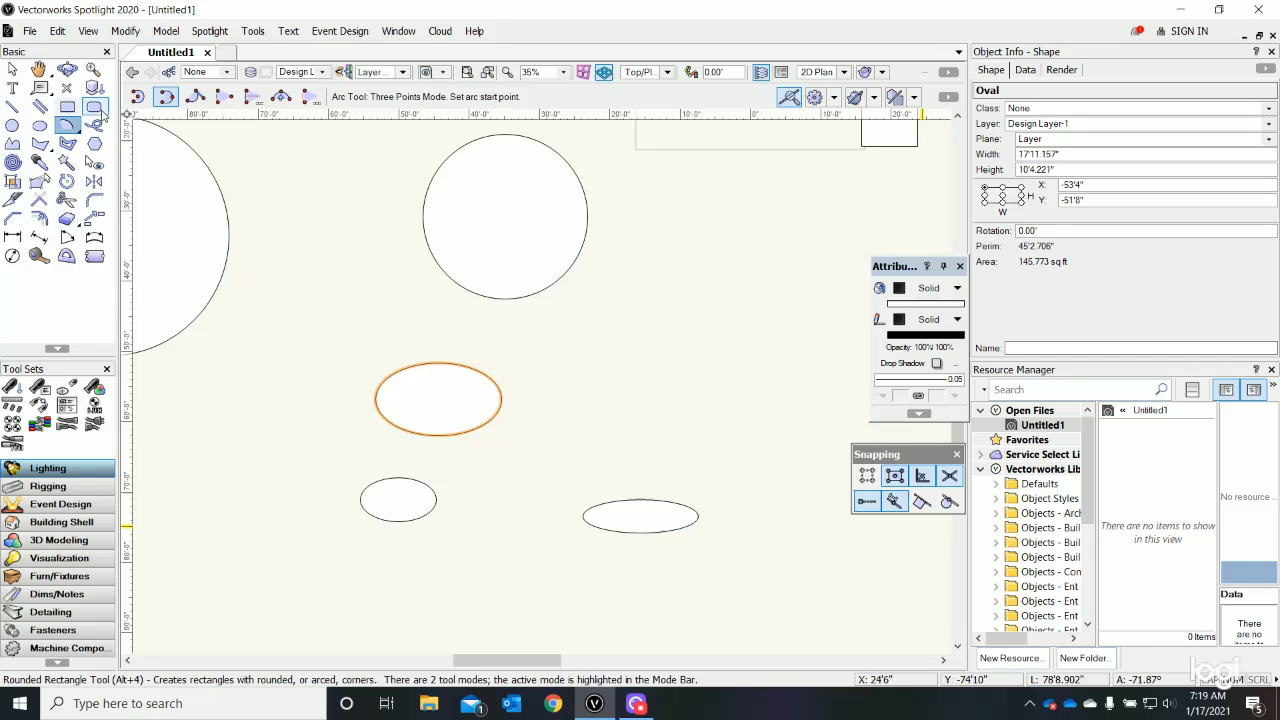
Draw an arc in Radius mode beside the upper oval, with a radius of about 11'8" and a 30° sweep from straight down
left_click(138, 98)
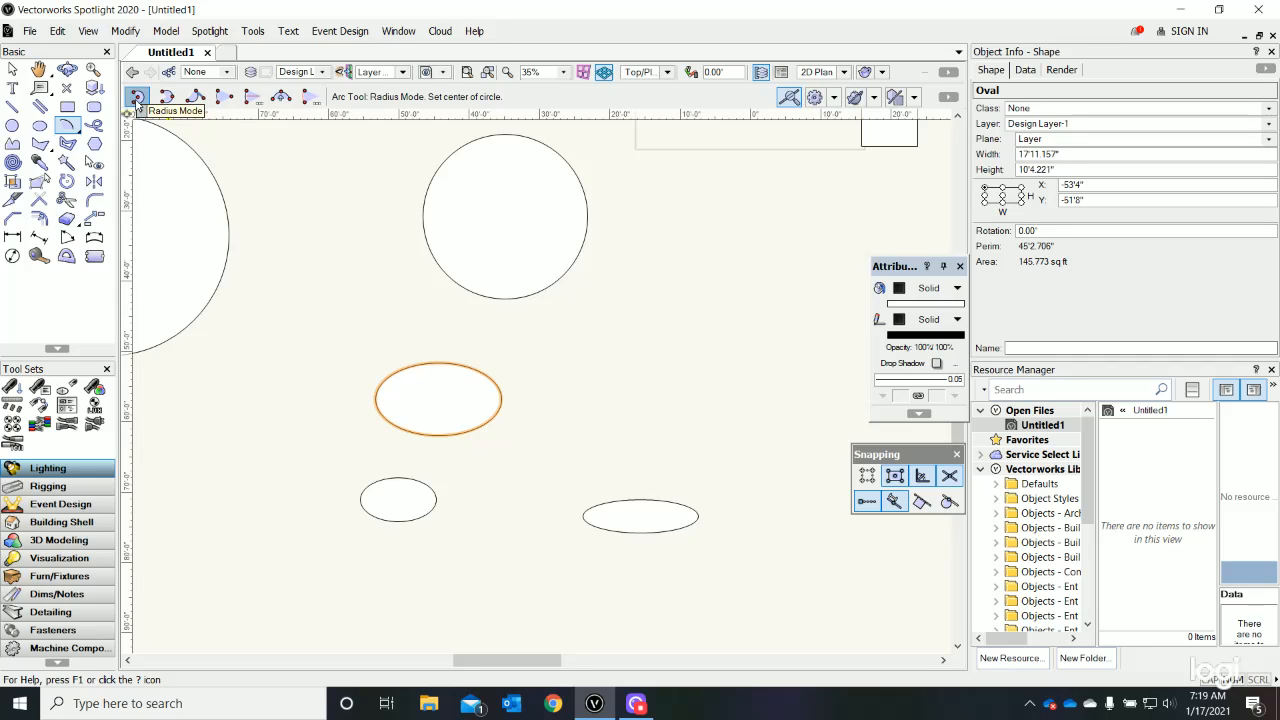
left_click(734, 298)
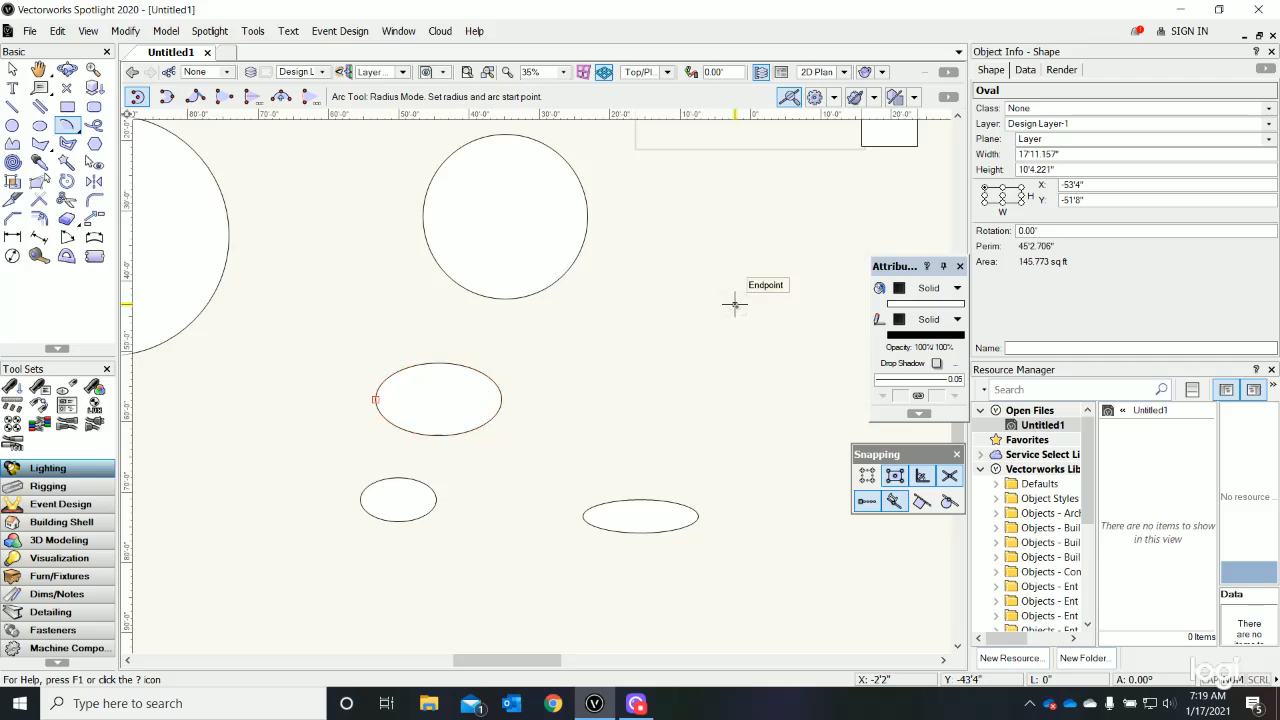
left_click(734, 386)
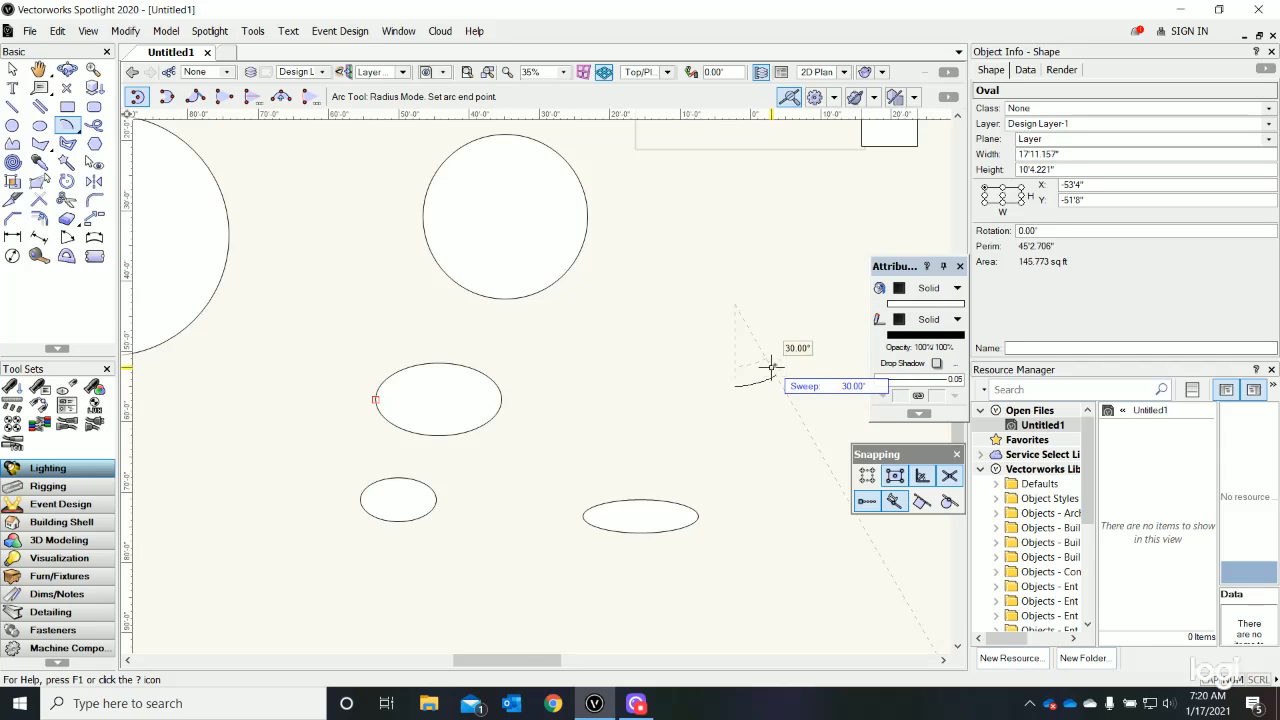
left_click(771, 366)
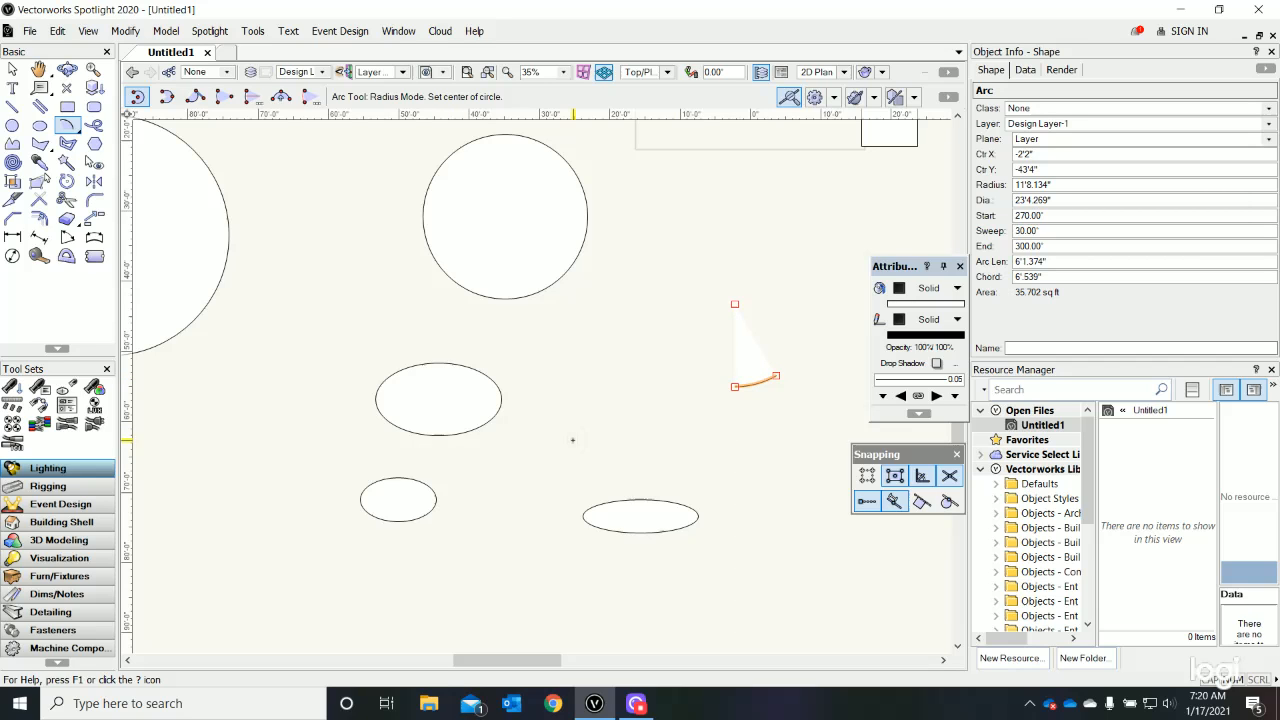
Draw a second Radius mode arc above the first, radius about 11'7" with a 30° sweep, and decline saving a backup of the document
scroll(442, 520, "down", 1)
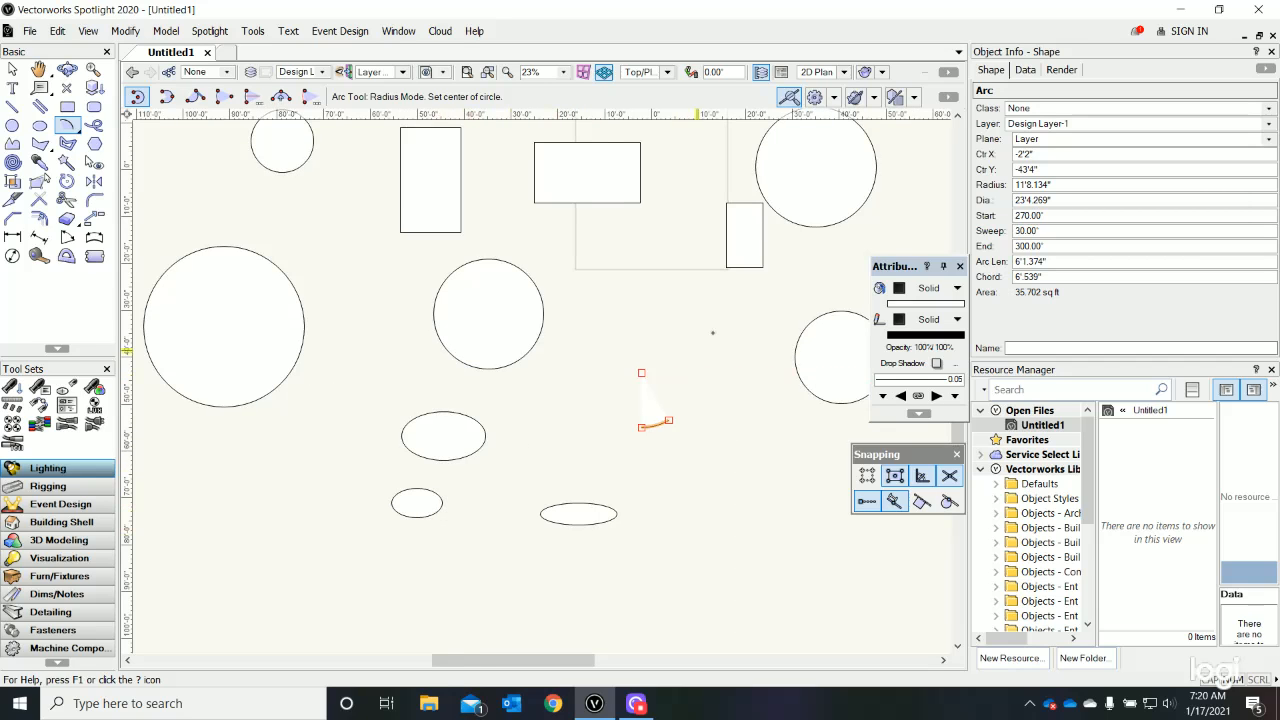
scroll(712, 332, "up", 1)
left_click(675, 333)
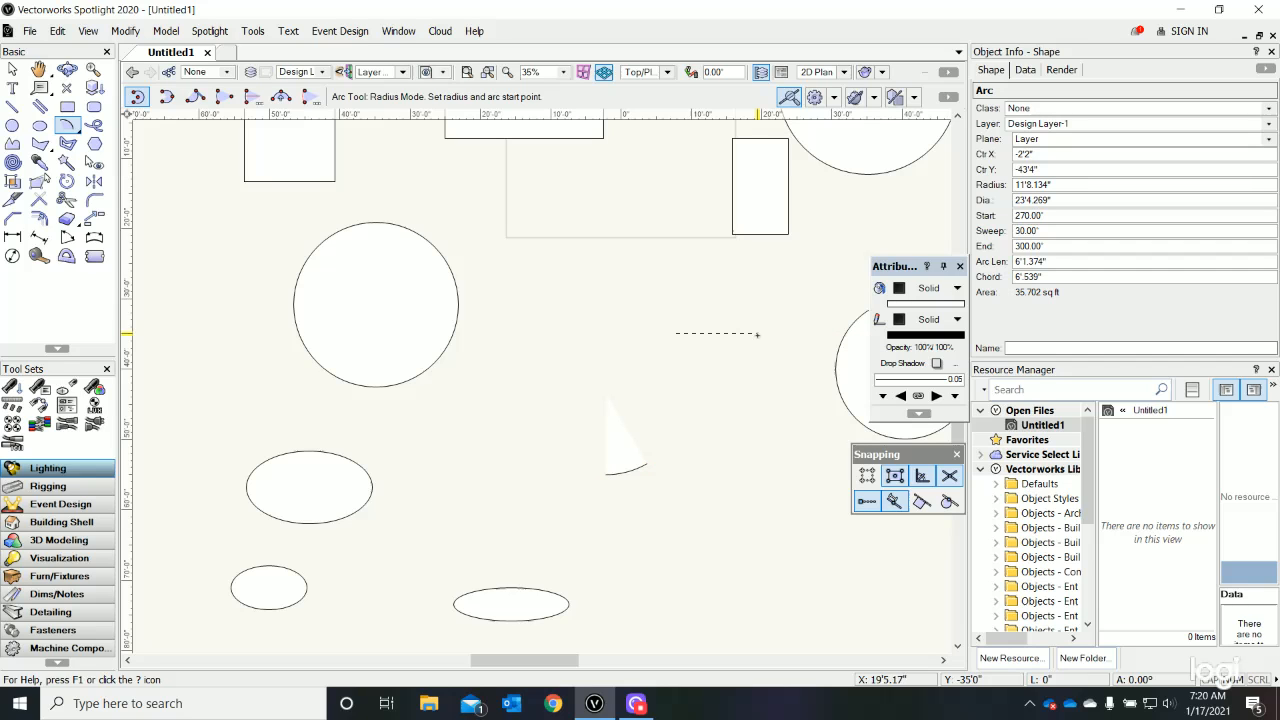
left_click(757, 333)
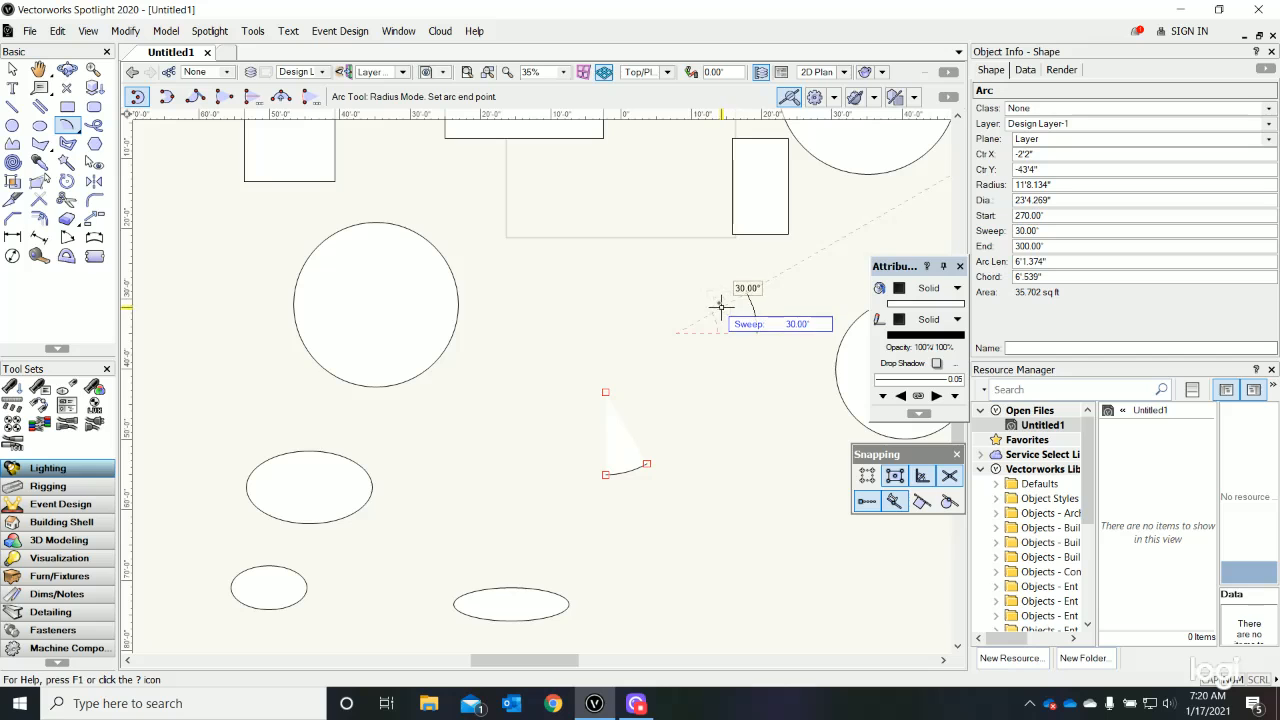
key("alt")
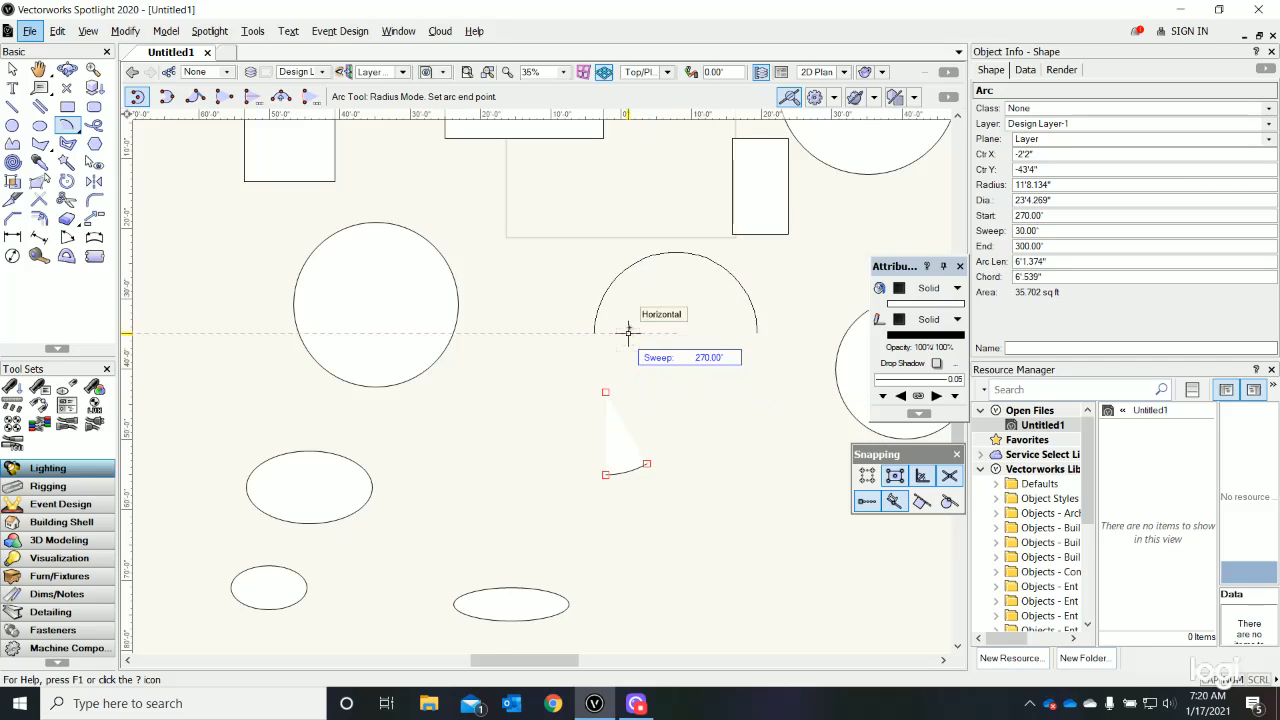
left_click(748, 289)
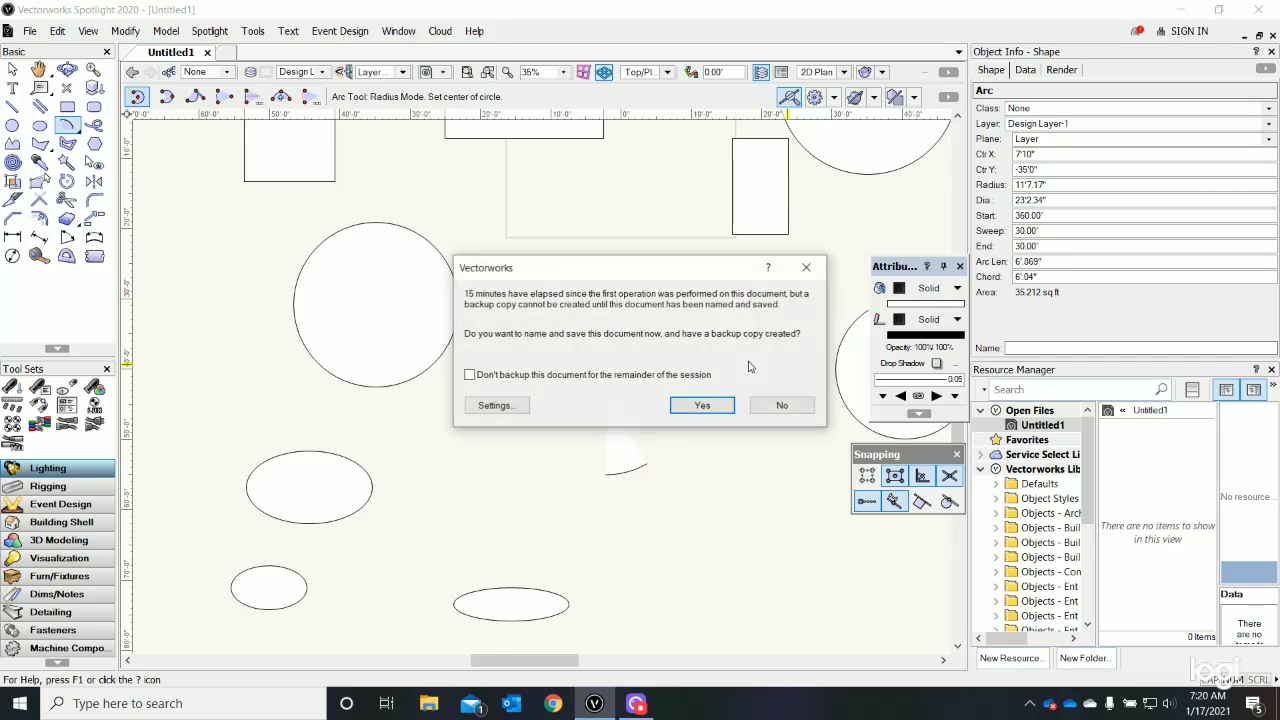
left_click(780, 405)
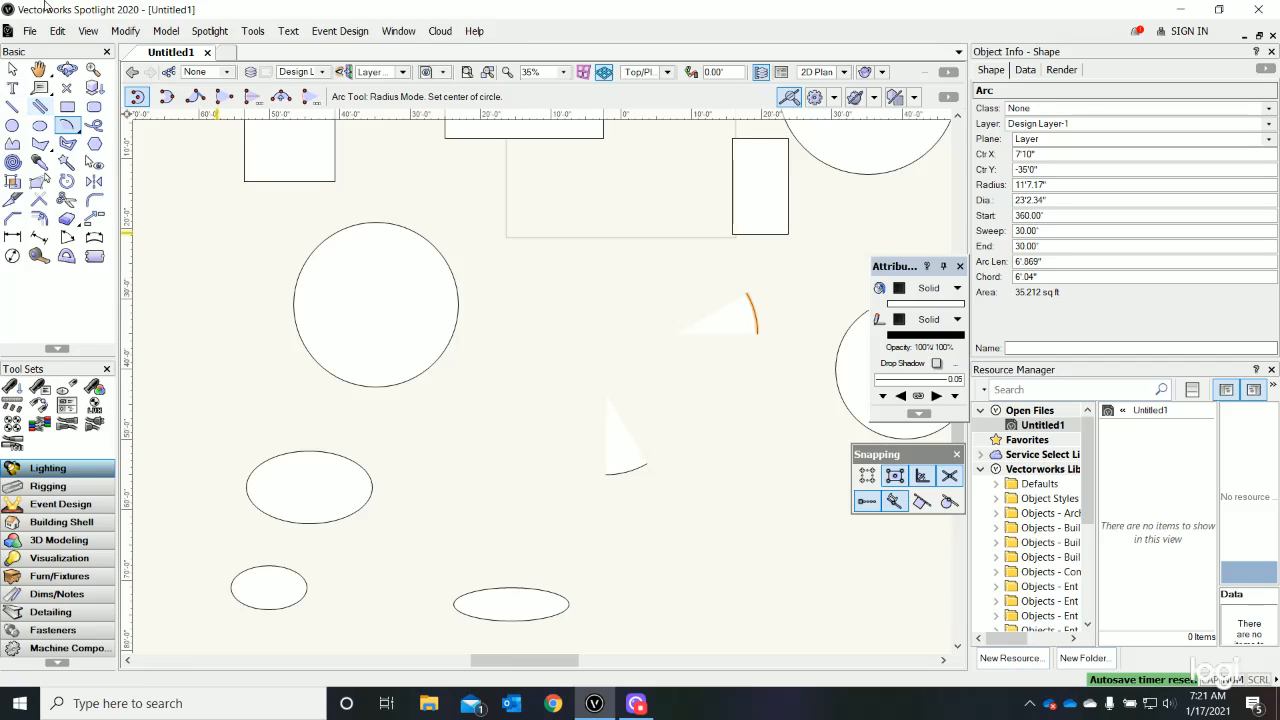
Draw a Three Points mode arc below the radius arcs, with a radius of about 10'3" and a sweep of about 120°
left_click(166, 96)
scroll(330, 378, "down", 2)
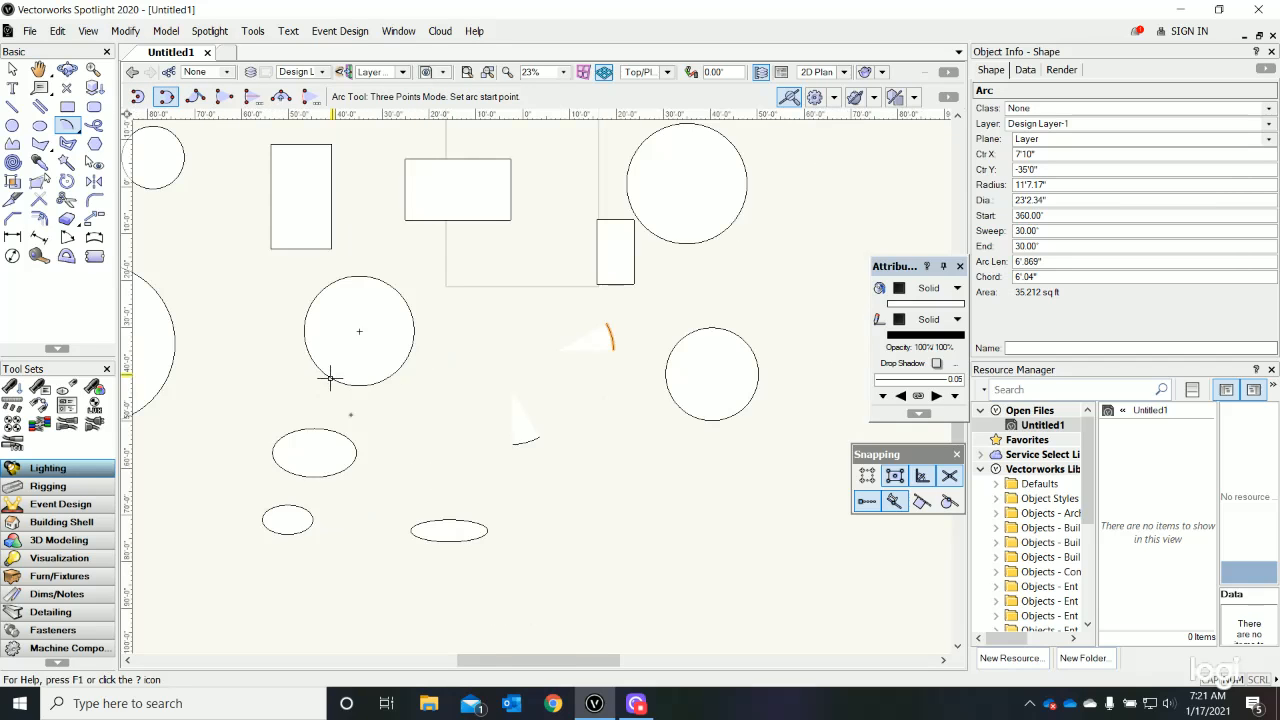
scroll(614, 457, "up", 4)
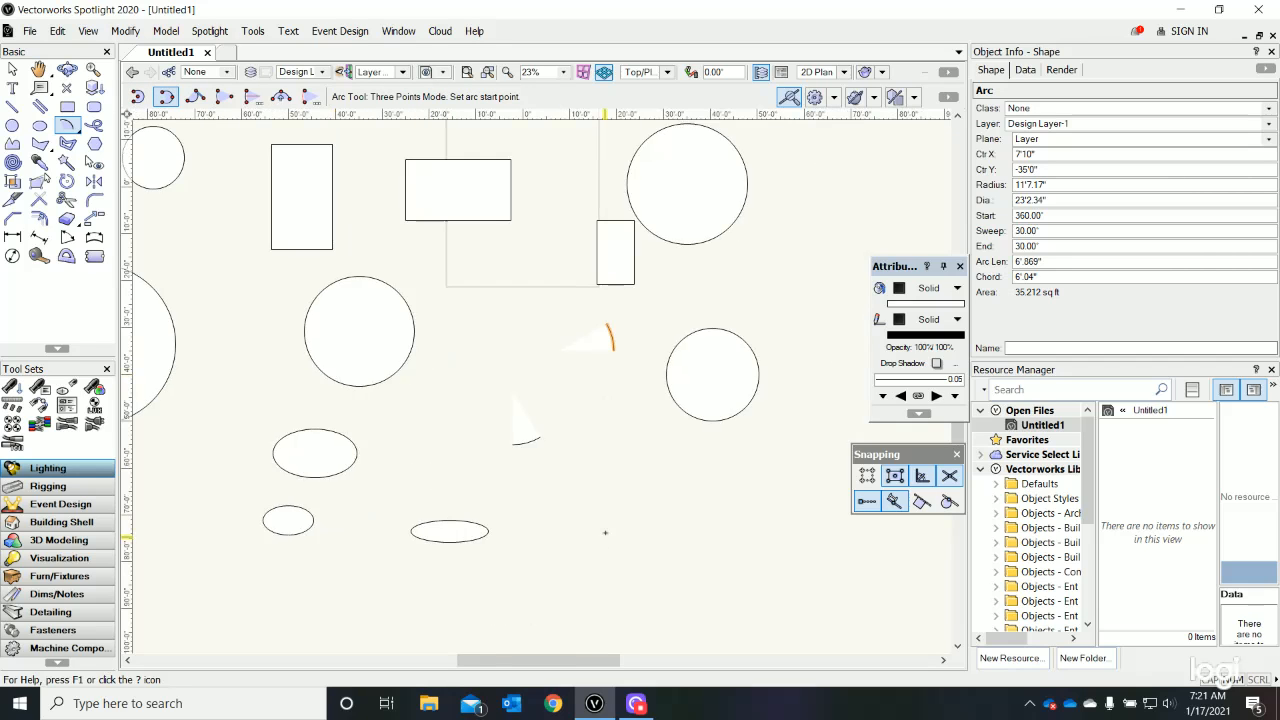
left_click(559, 472)
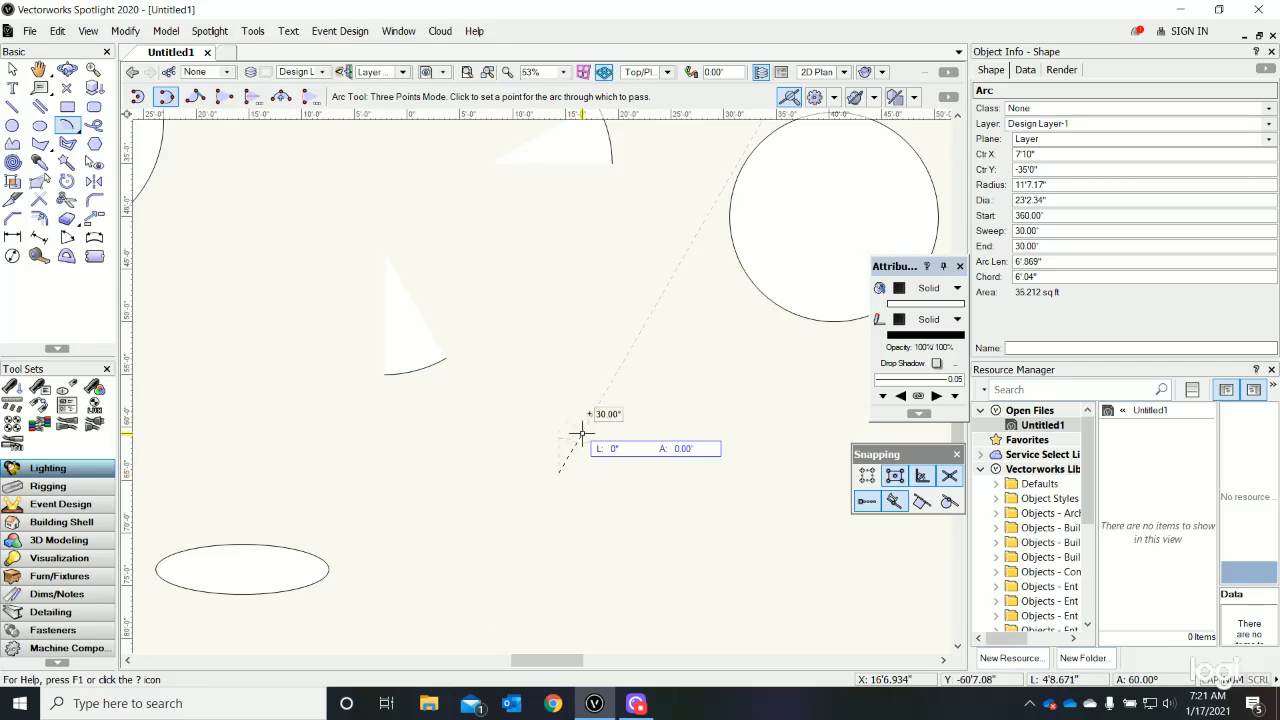
left_click(610, 382)
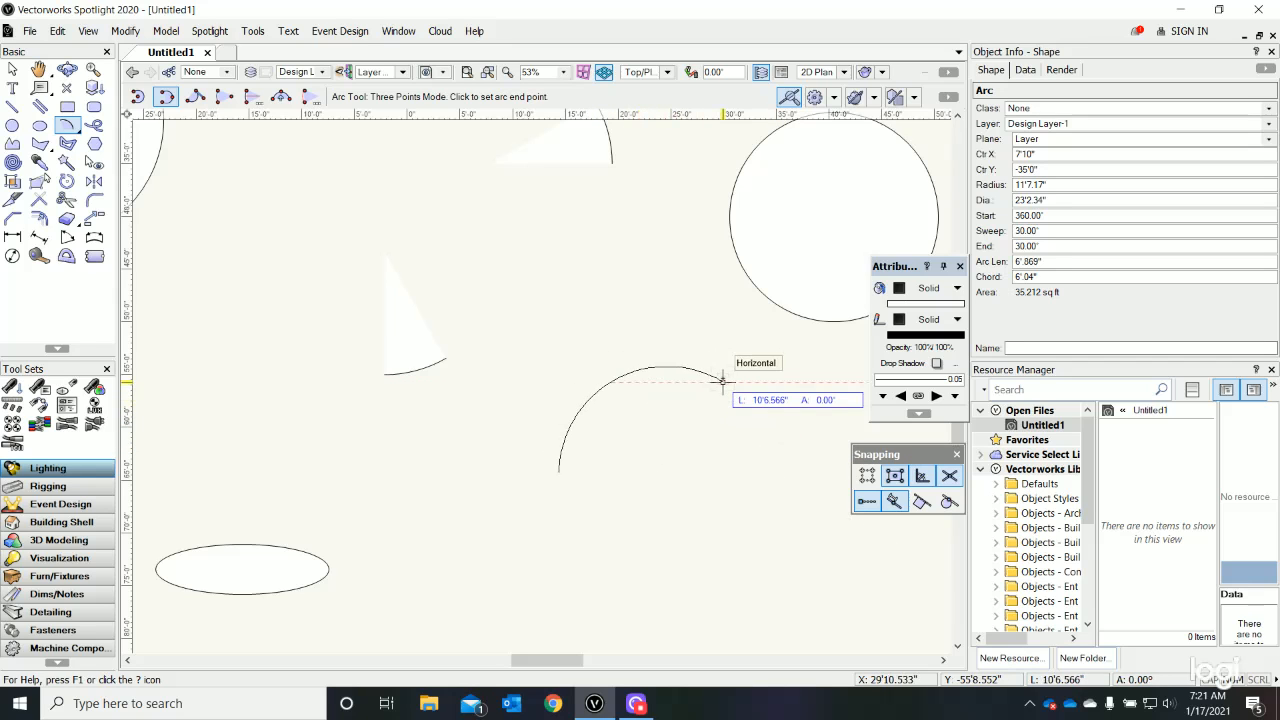
left_click(722, 381)
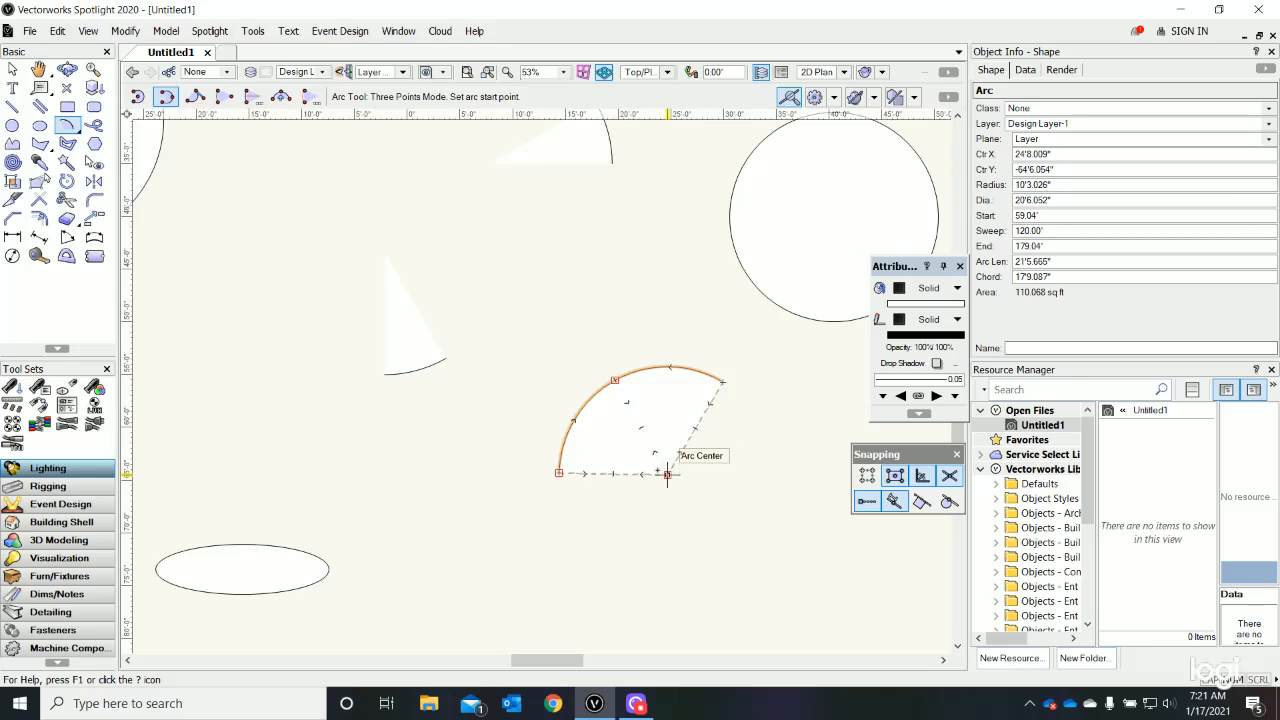
Draw a second three-point arc below the circle, with a radius of about 11'11" and a sweep of about 92°
scroll(359, 394, "down", 1)
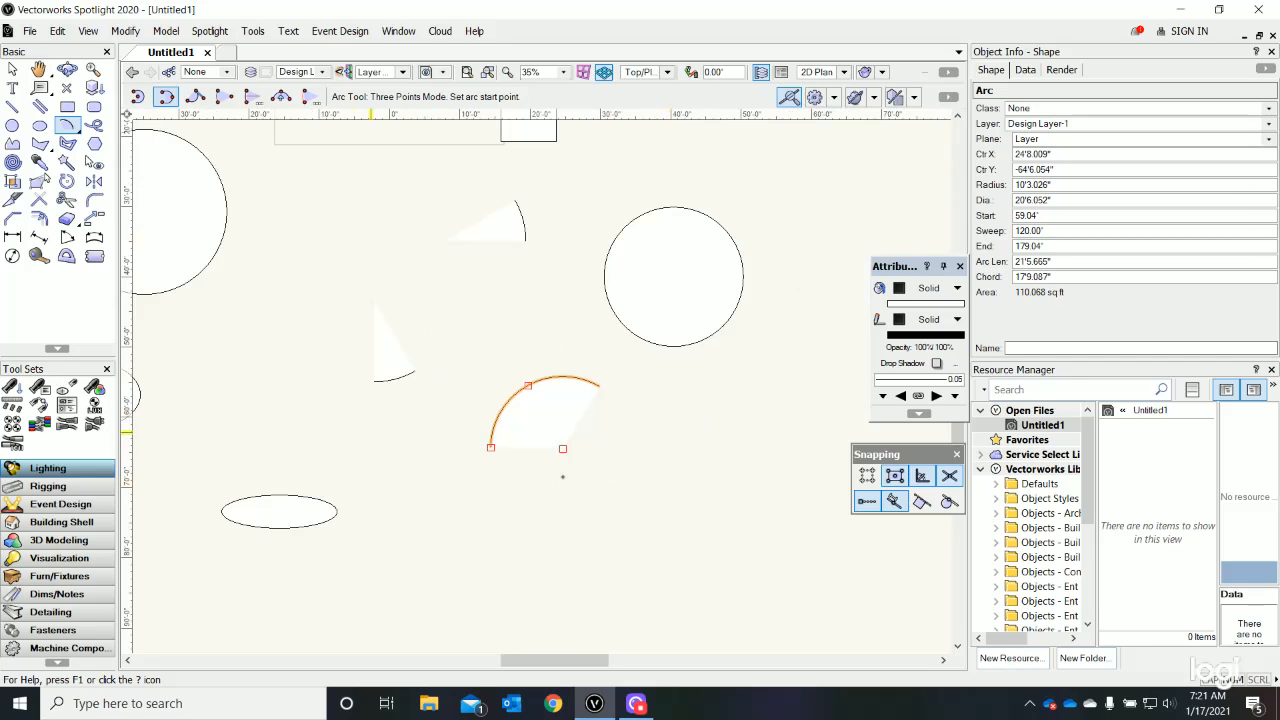
scroll(673, 449, "up", 1)
left_click(673, 440)
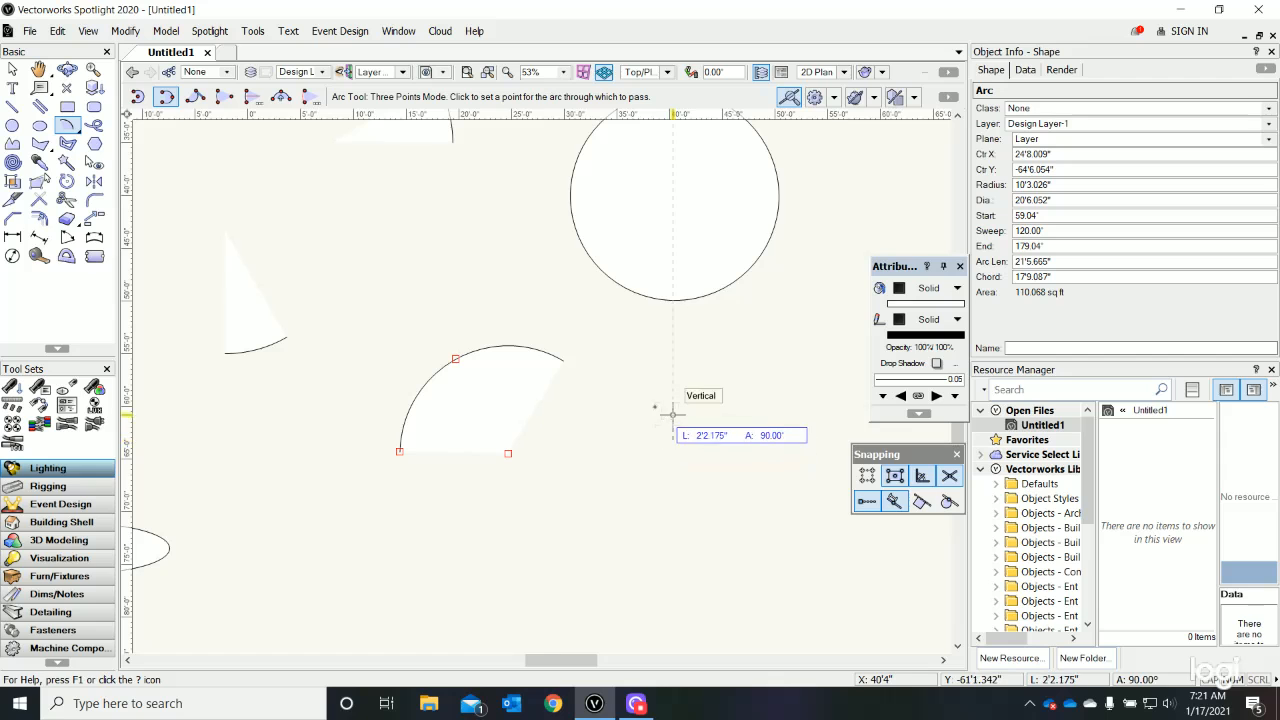
left_click(749, 400)
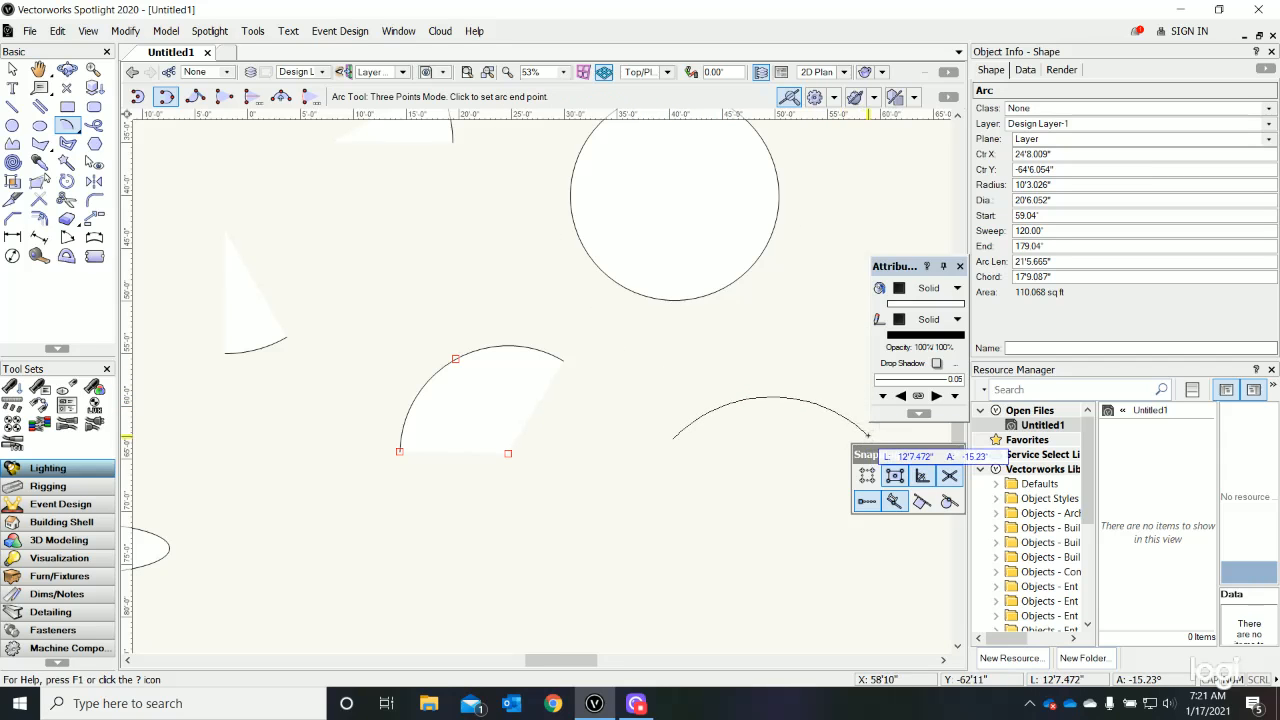
left_click(853, 432)
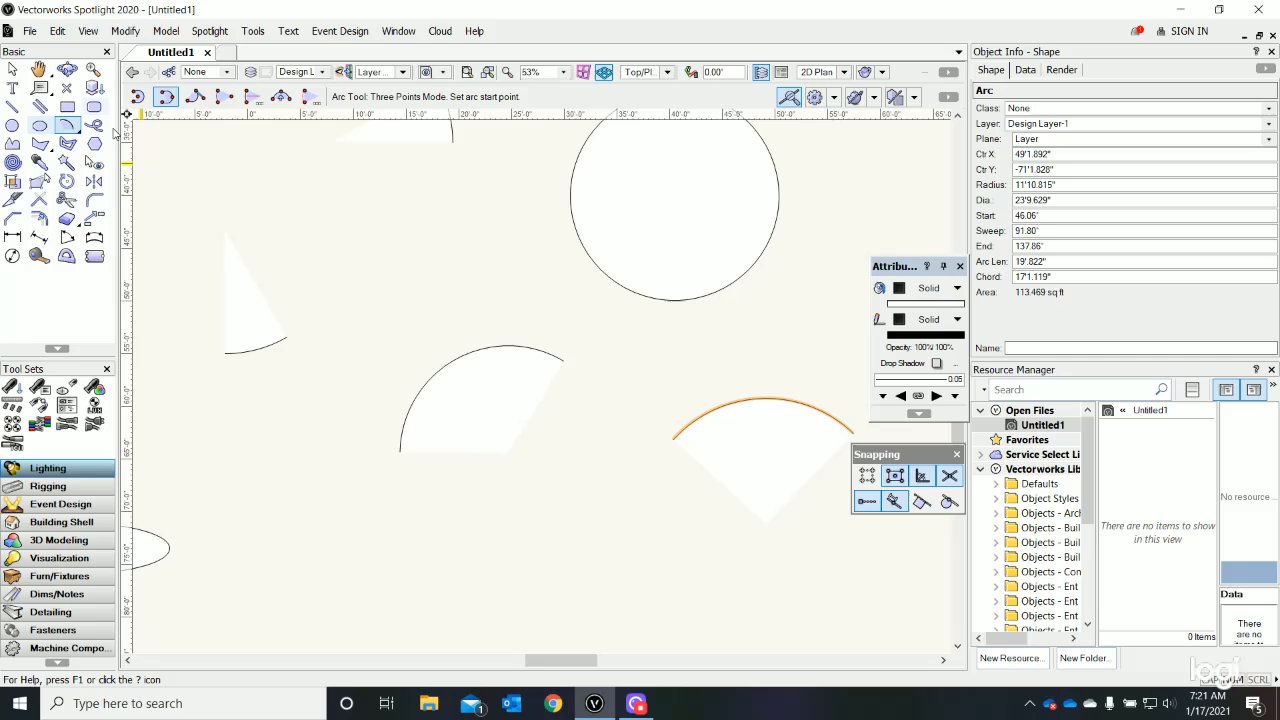
Draw a Center mode arc beside the circle, with a radius of about 10'5" and a sweep of about 56°
scroll(248, 432, "down", 1)
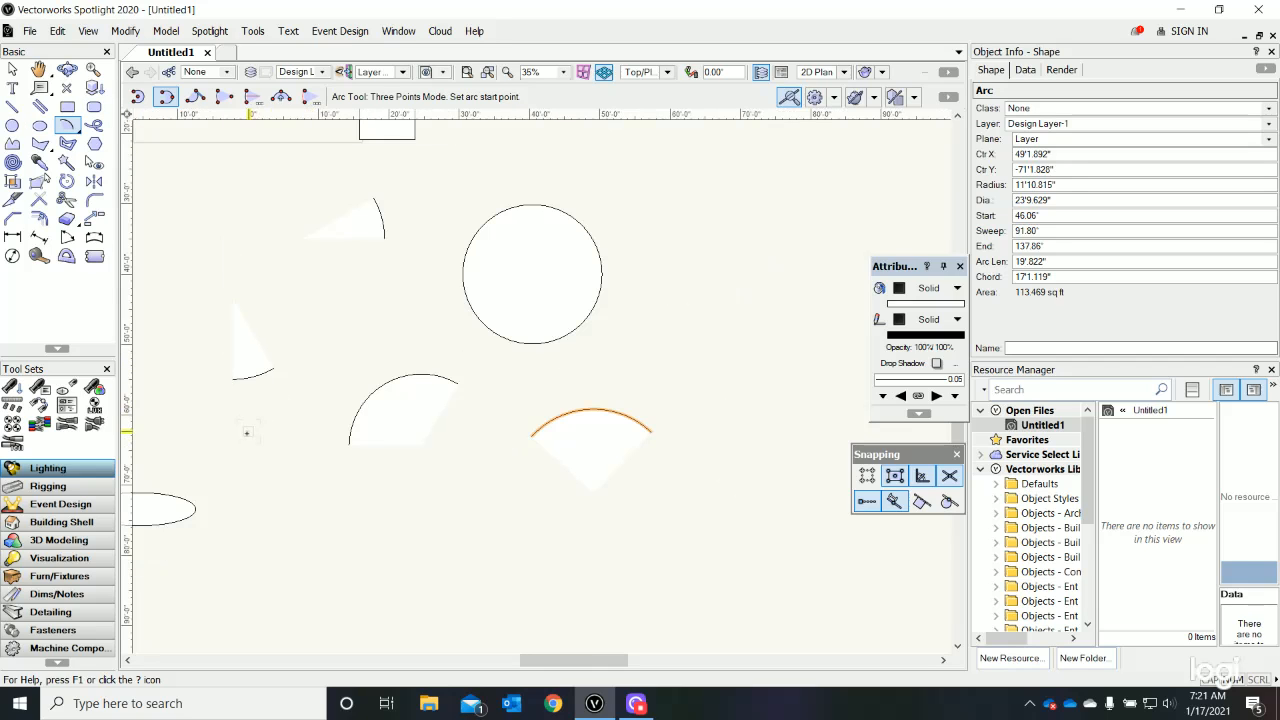
scroll(706, 348, "up", 1)
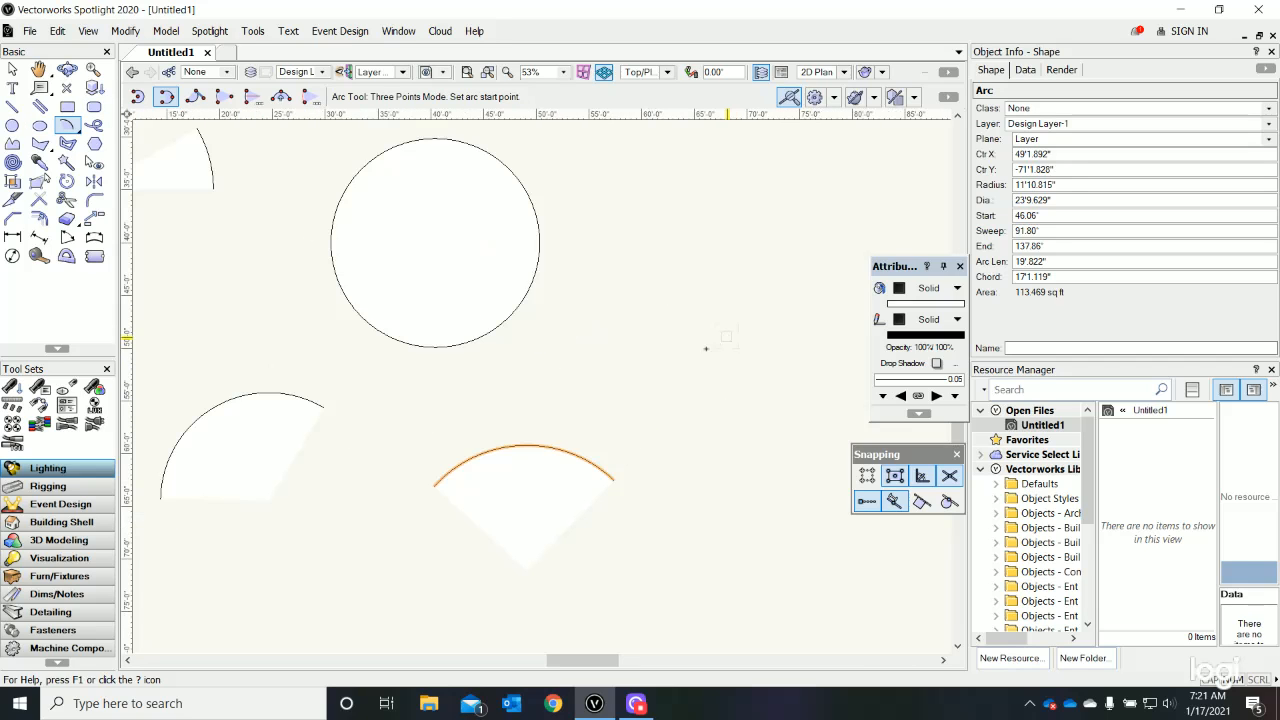
left_click(222, 97)
left_click(637, 252)
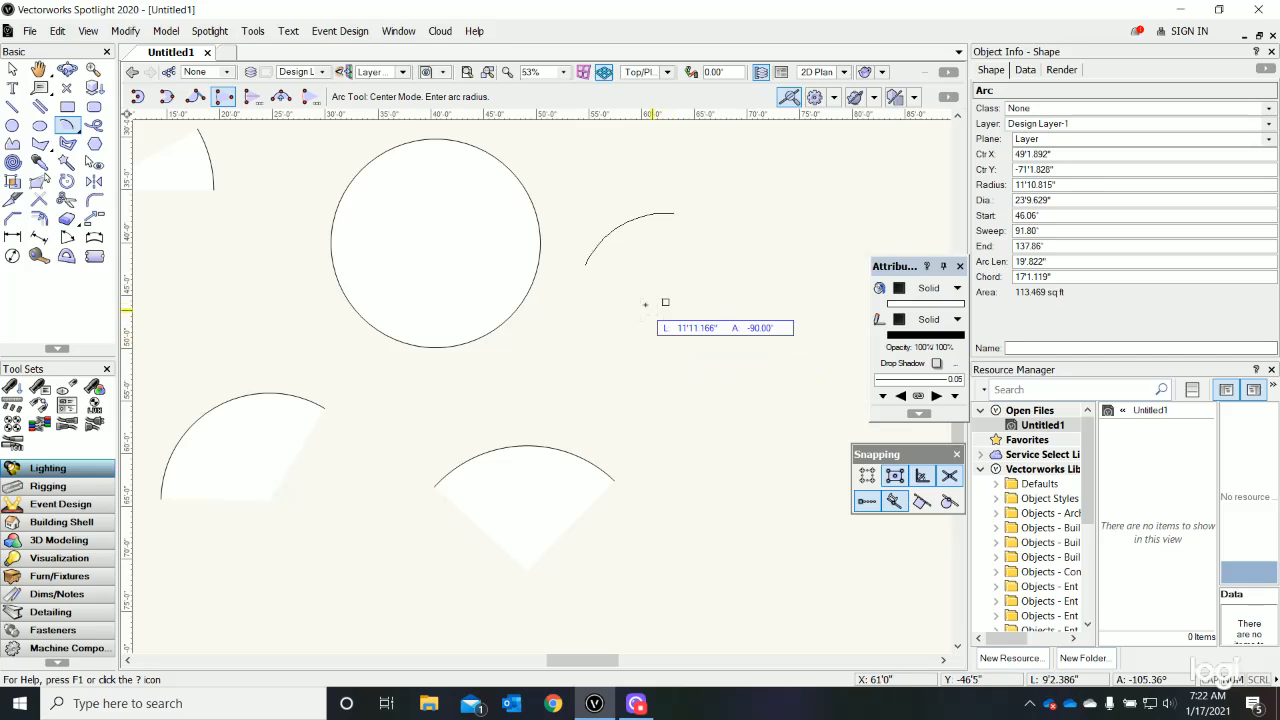
left_click(676, 325)
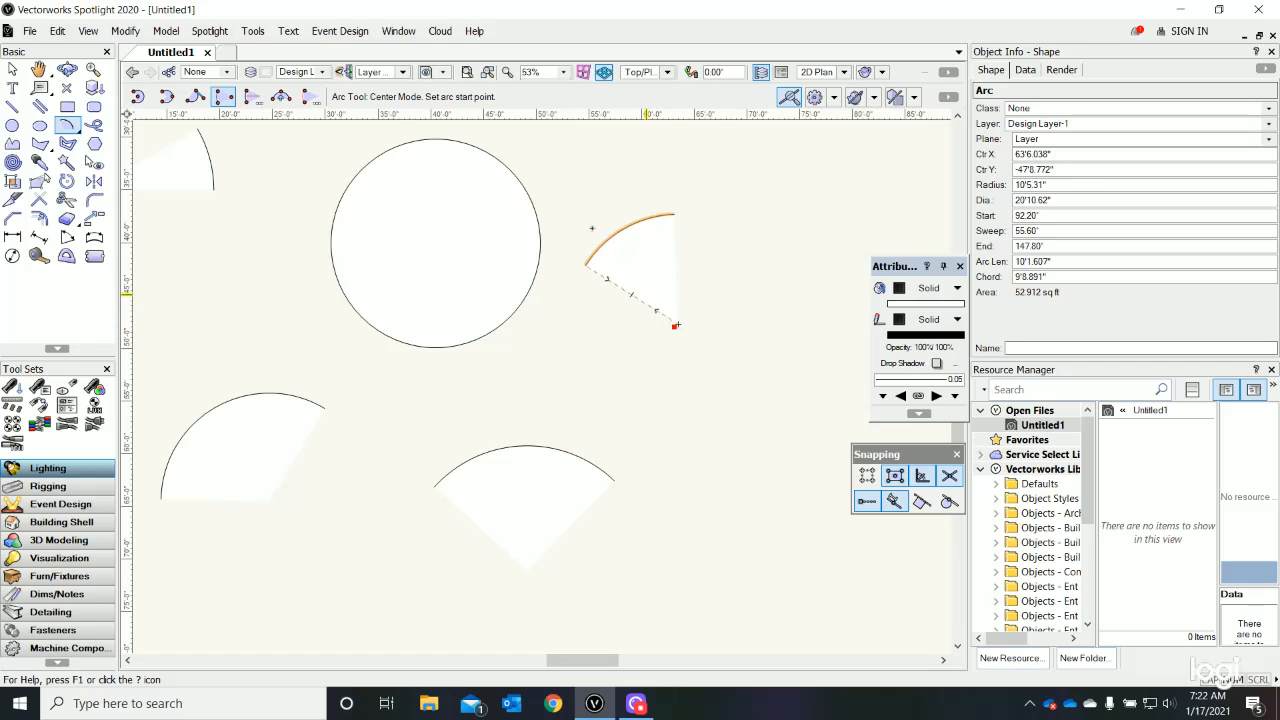
Draw a second Center mode arc with a radius of about 6'10" and a sweep of about 85°, and return the Arc tool to Radius mode
left_click(783, 198)
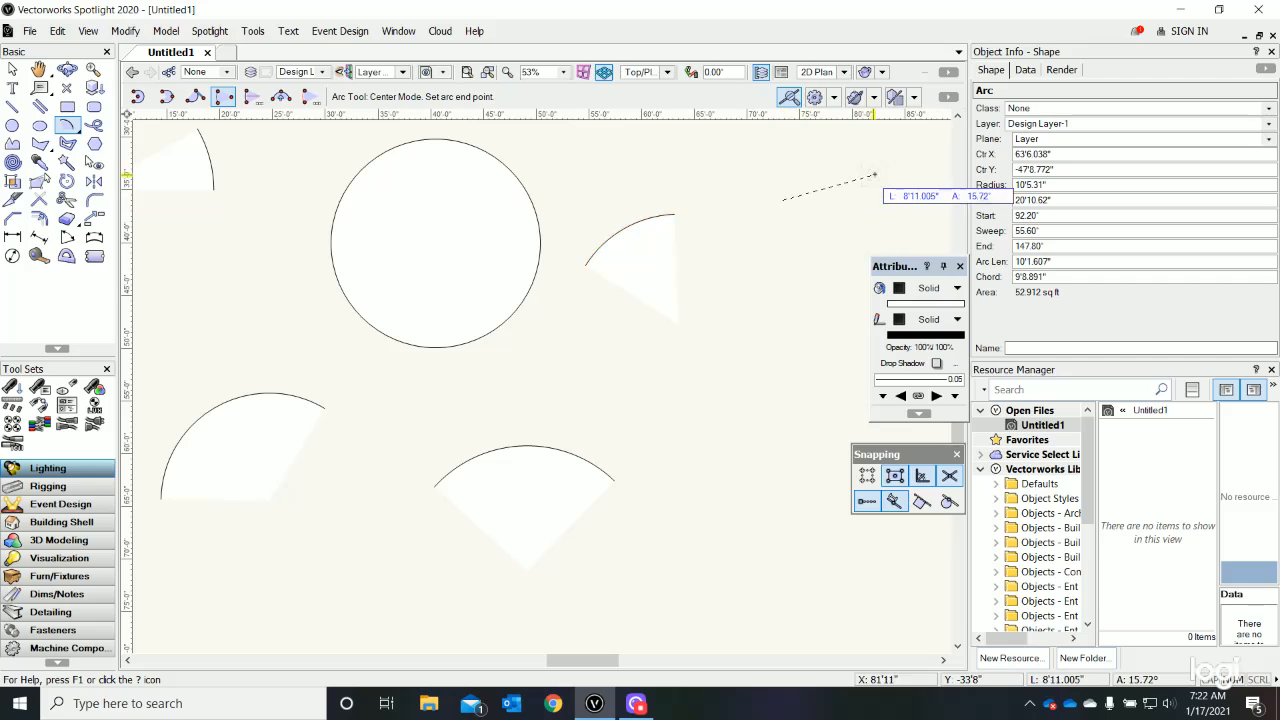
left_click(876, 170)
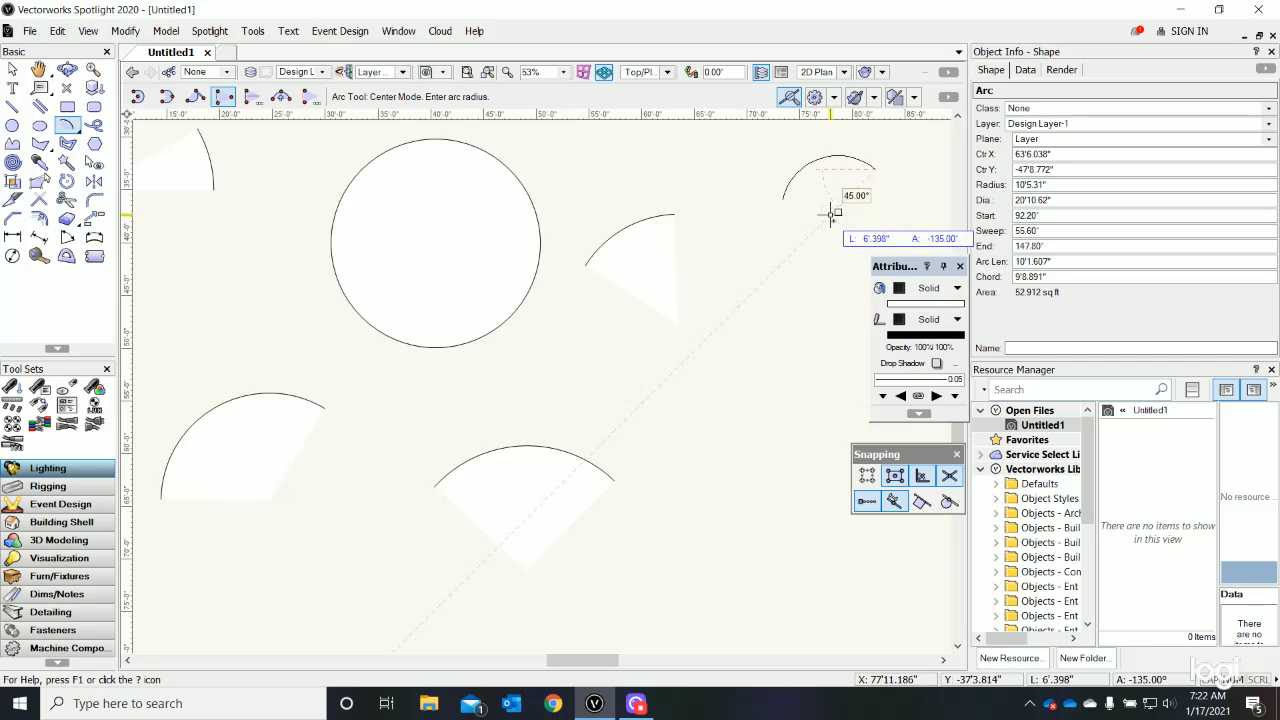
left_click(845, 237)
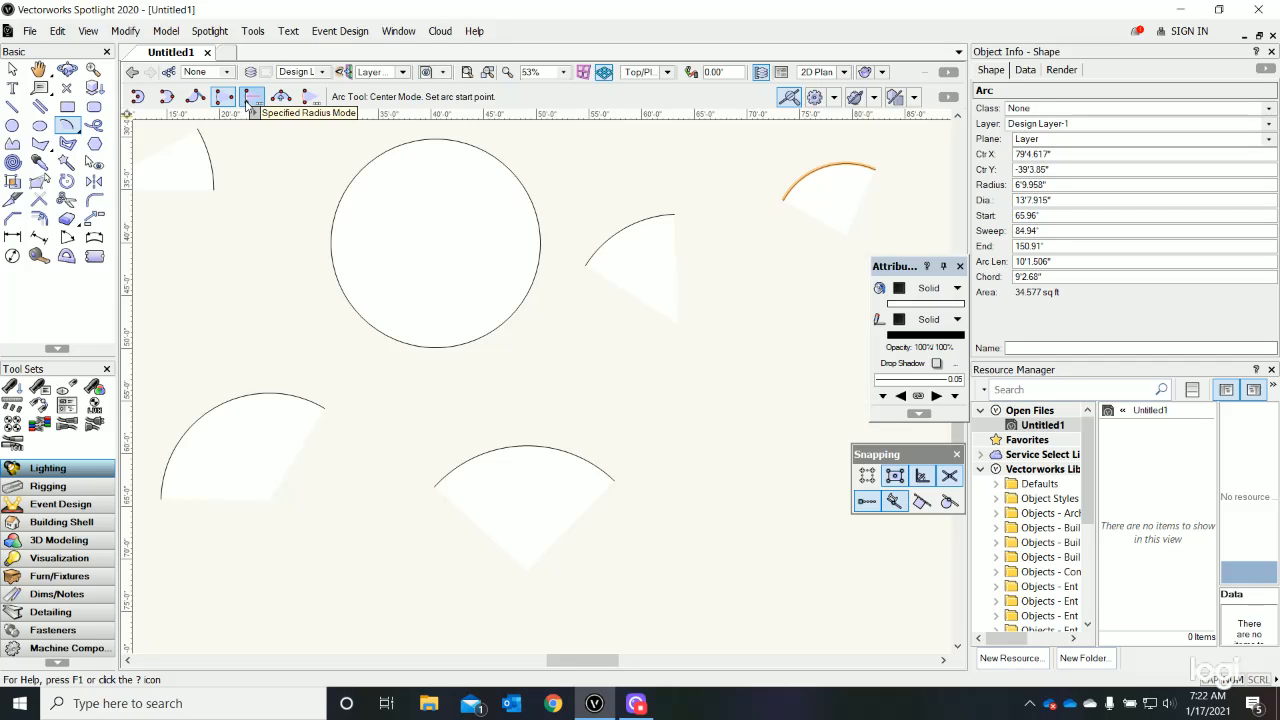
left_click(137, 96)
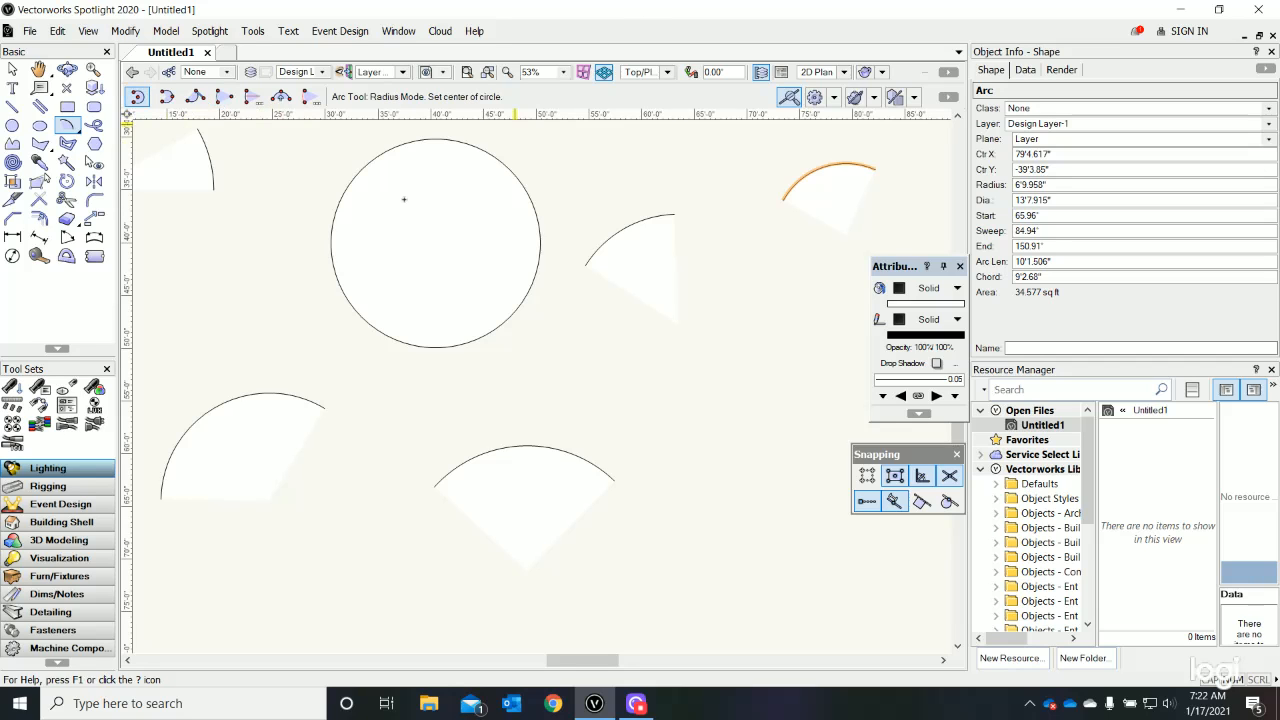